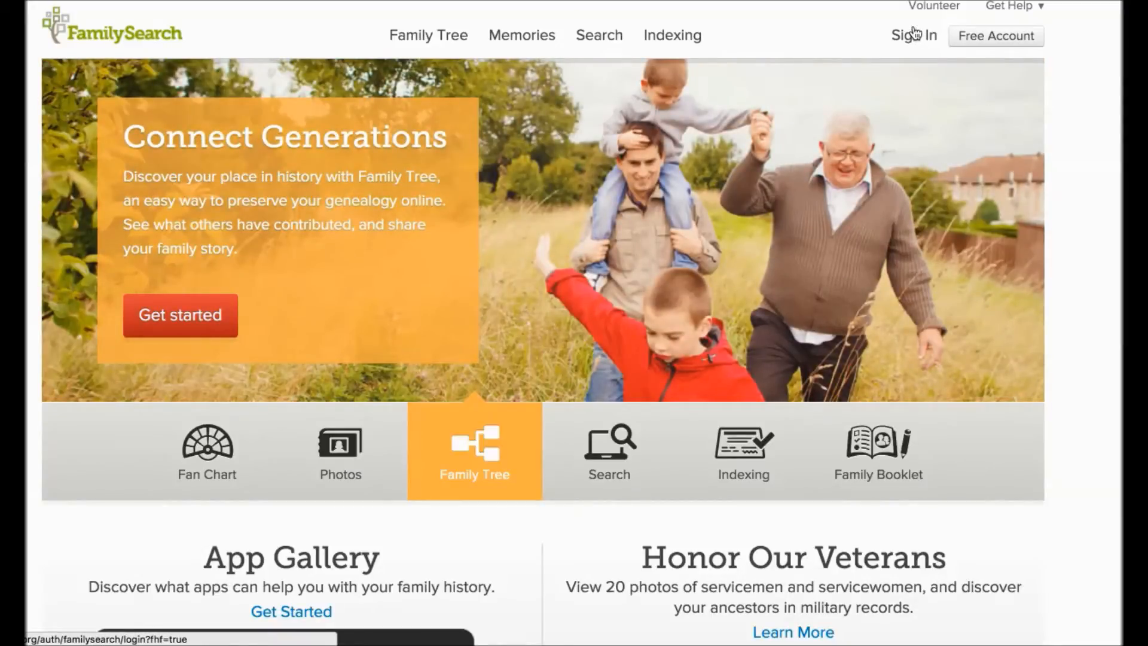
Step: Sign in to FamilySearch with the account username and password
left_click(914, 36)
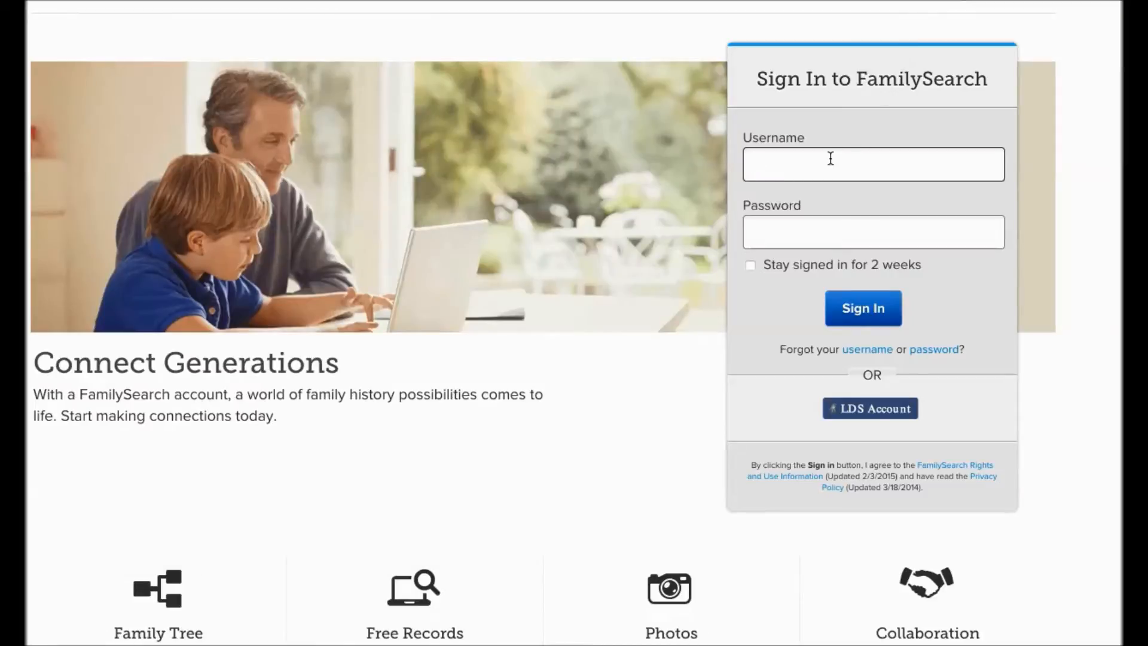
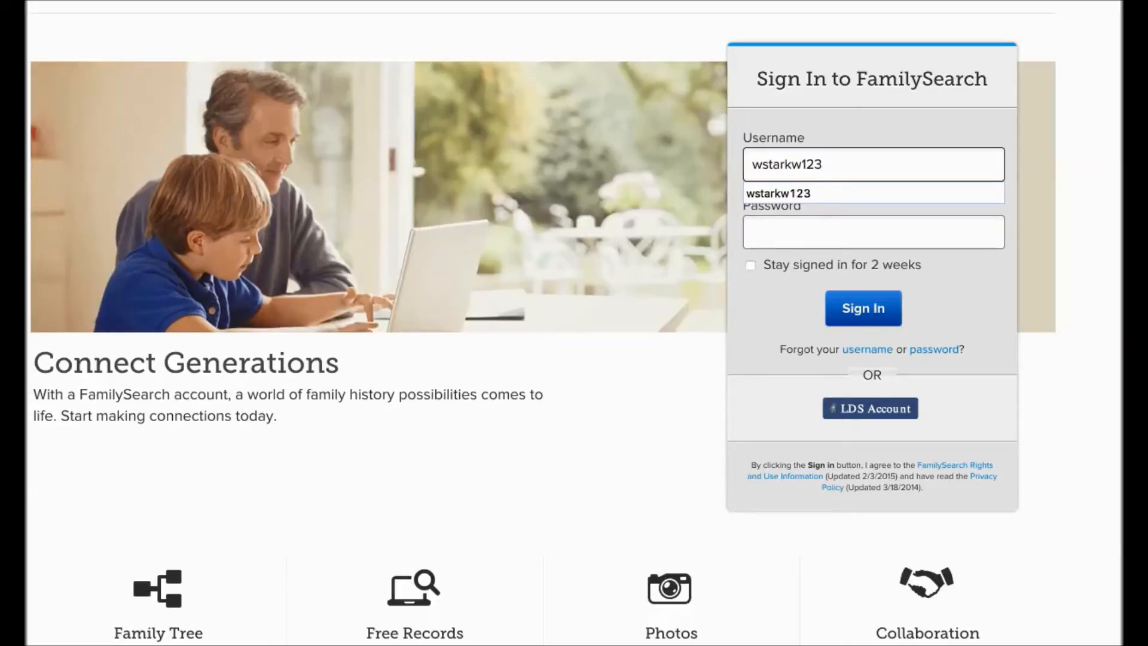
key("Tab")
type("••••")
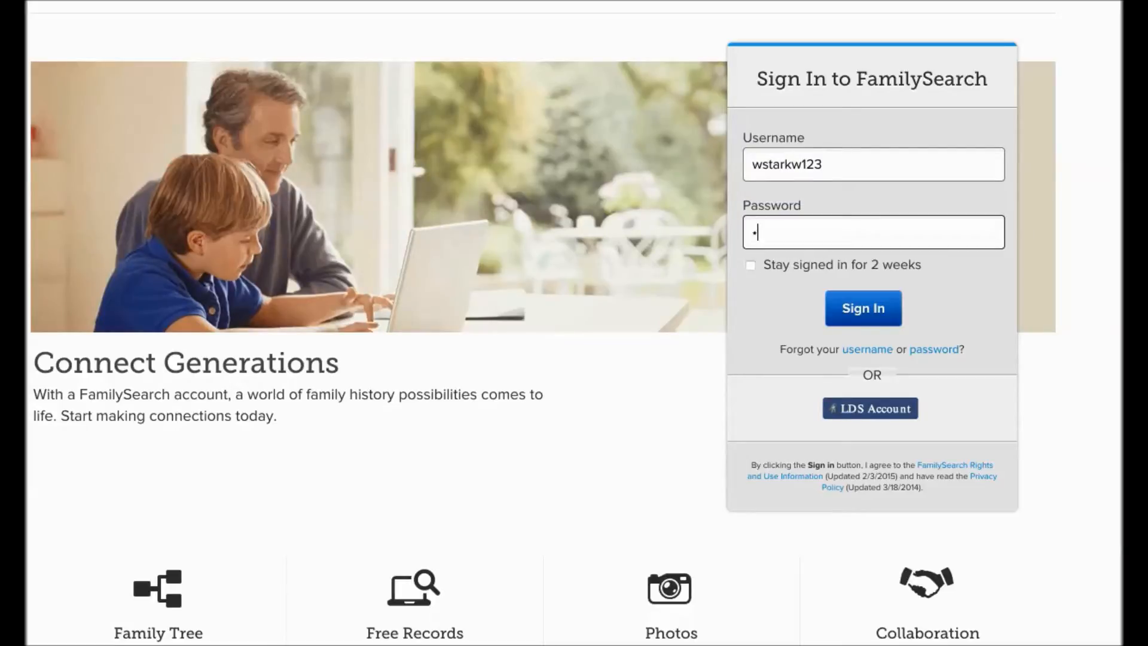
type("••••••")
left_click(860, 311)
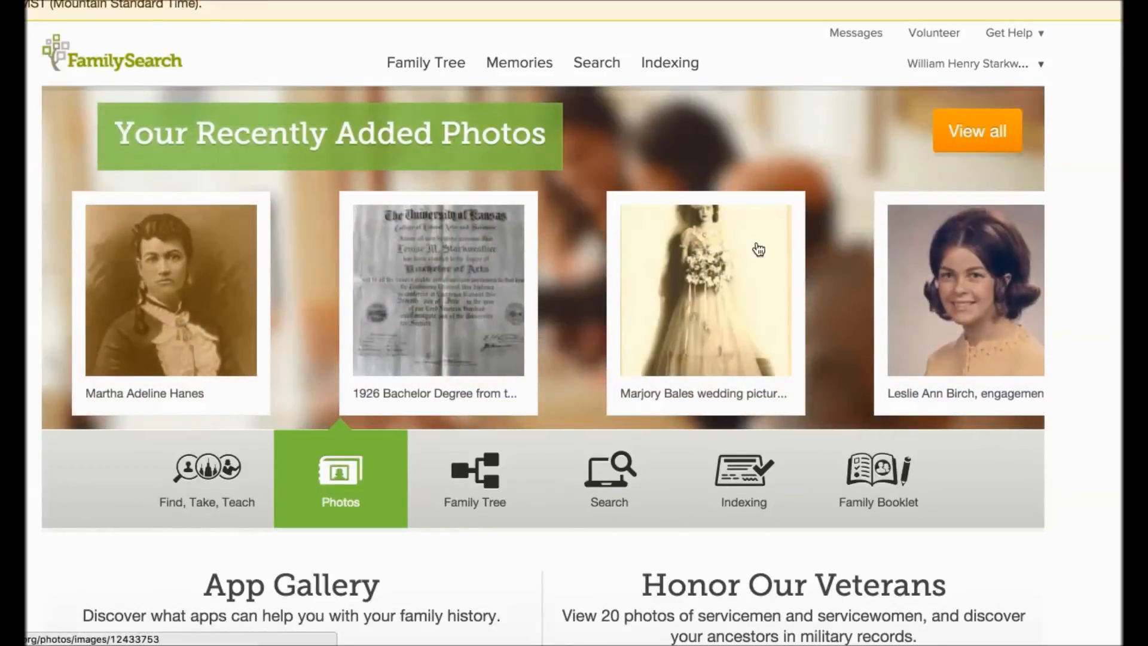
Step: In the family tree, expand the root husband's maternal grandparents' line and open the Memories of his maternal grandmother's father
mouse_move(448, 64)
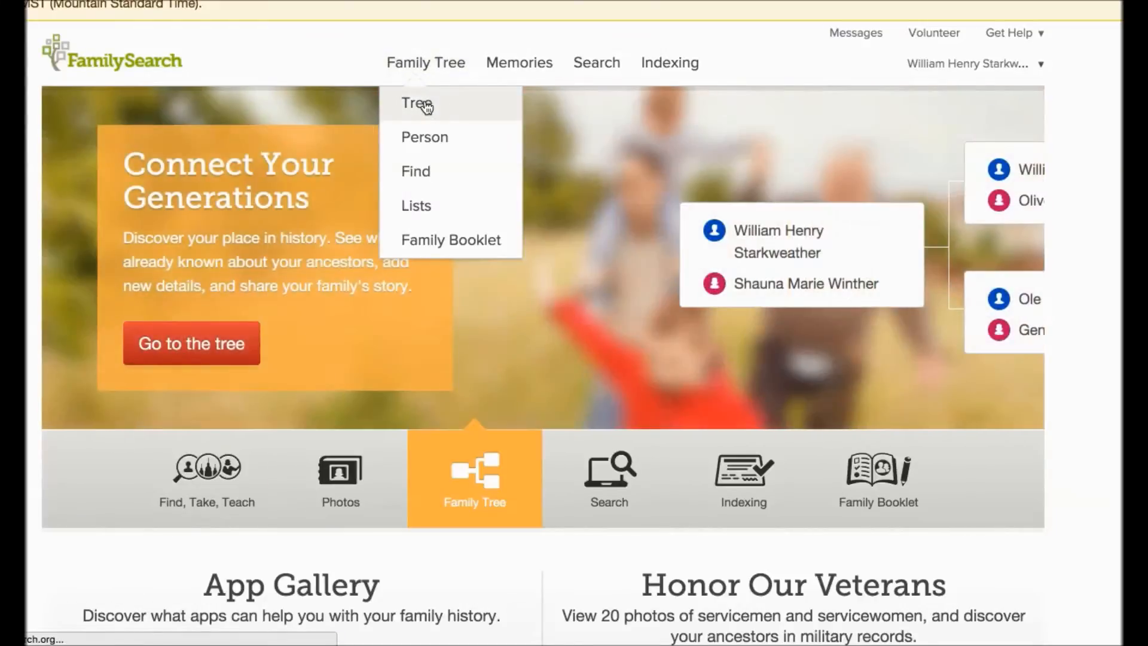
left_click(426, 107)
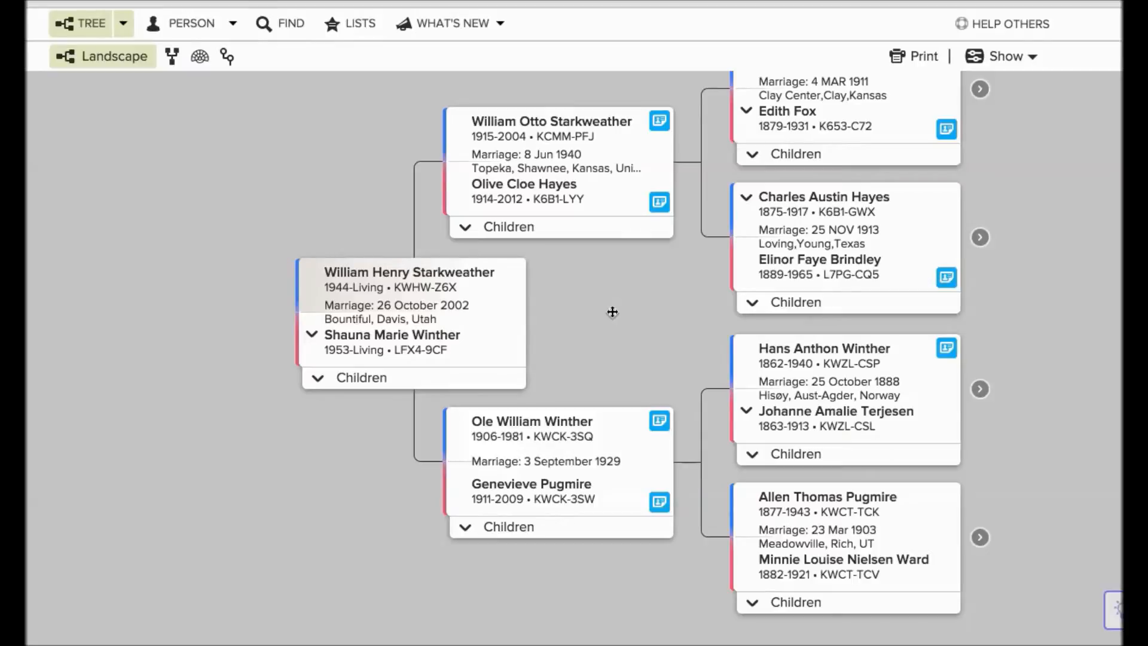
left_click_drag(613, 312, 317, 309)
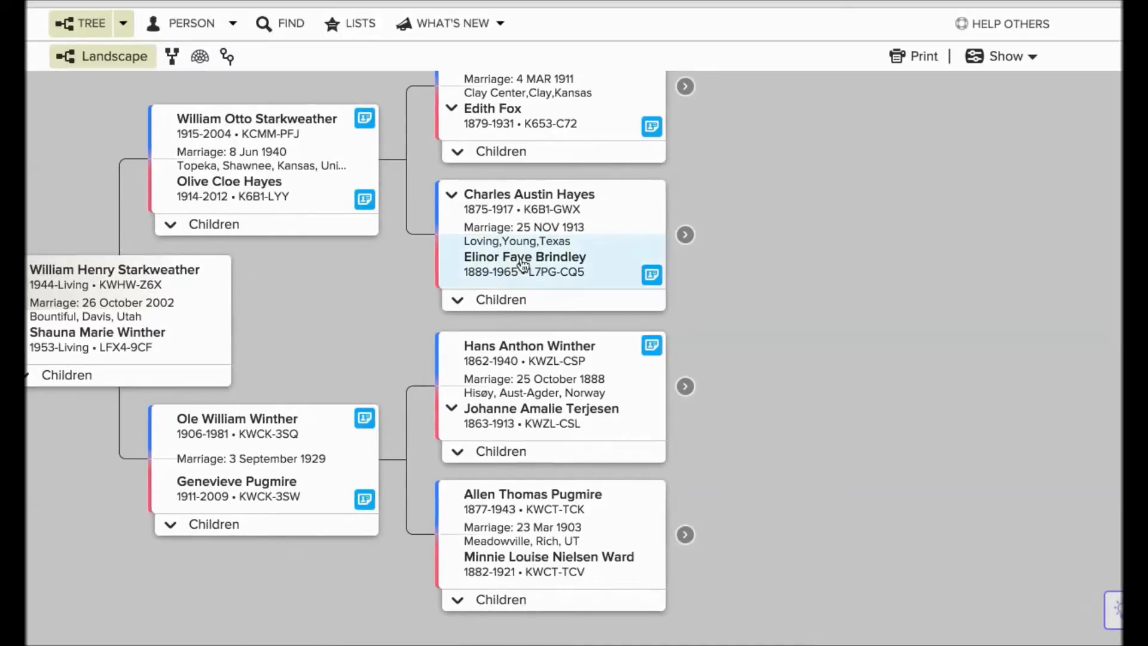
left_click(686, 238)
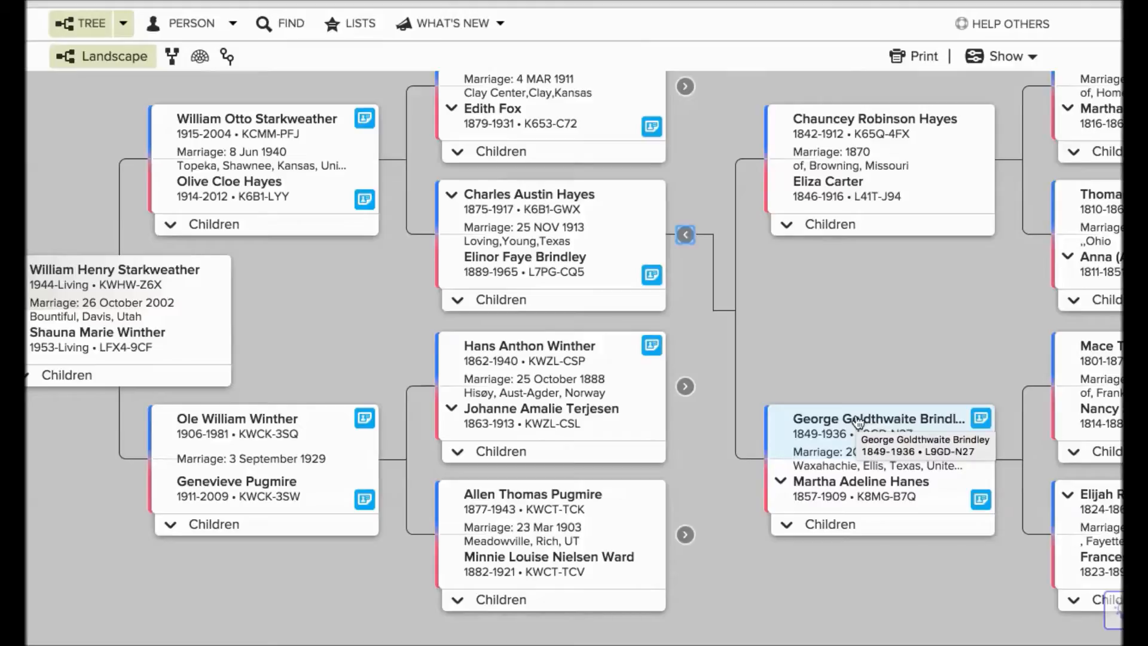
left_click(859, 420)
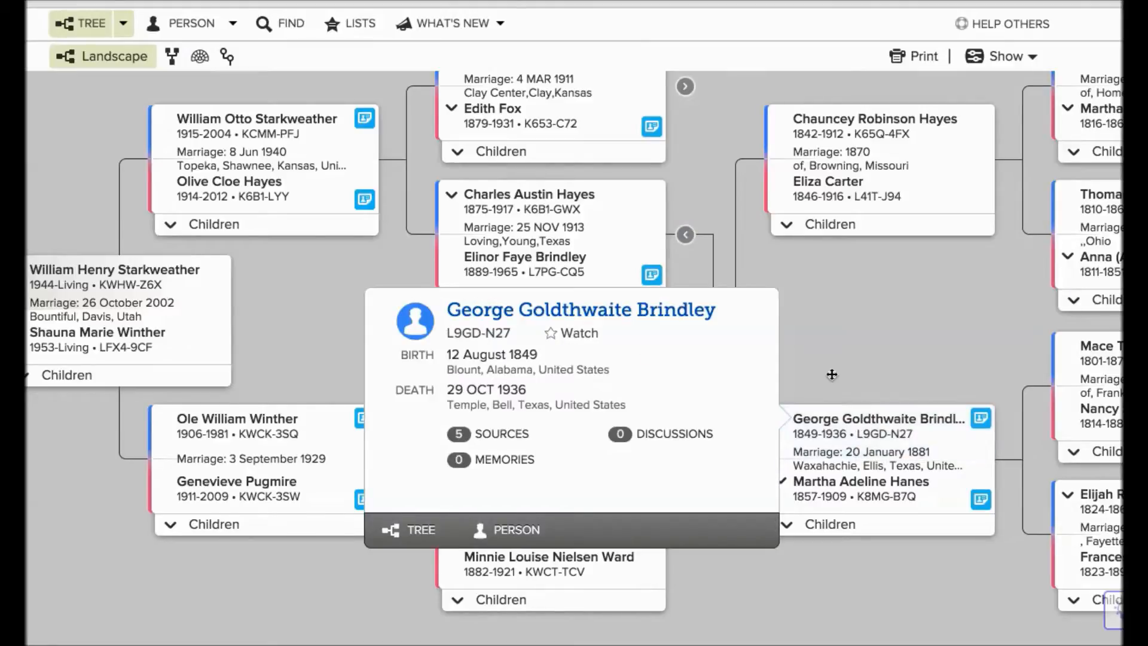
left_click(500, 460)
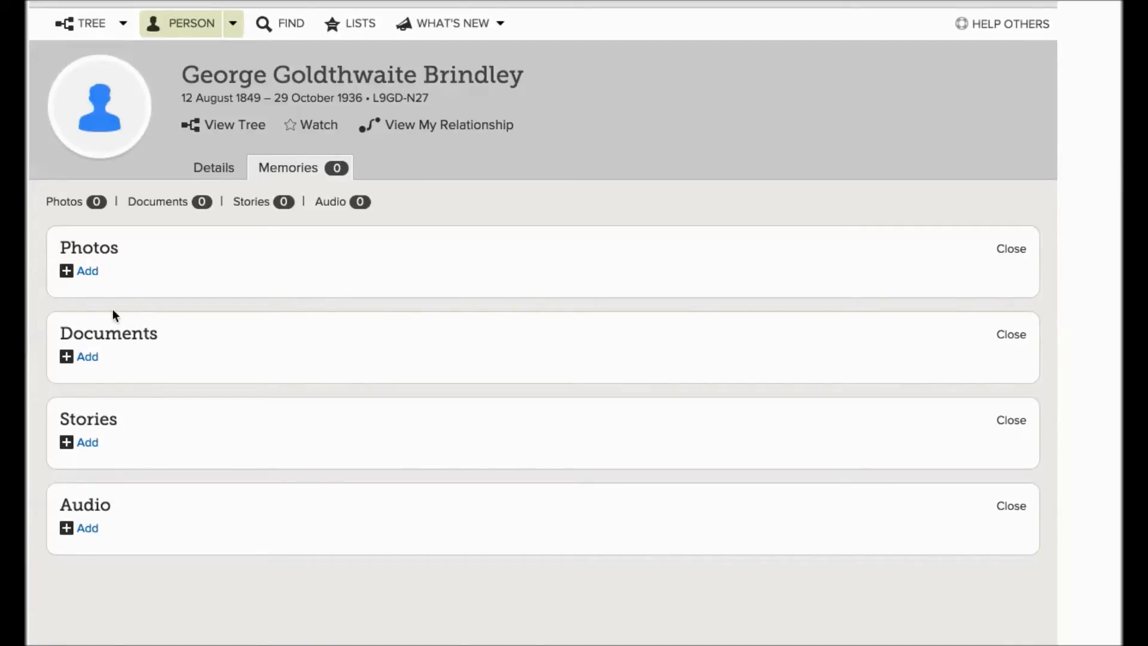
Step: Upload the JPEG portrait of the ancestor with his wife and add it to his photos
left_click(88, 272)
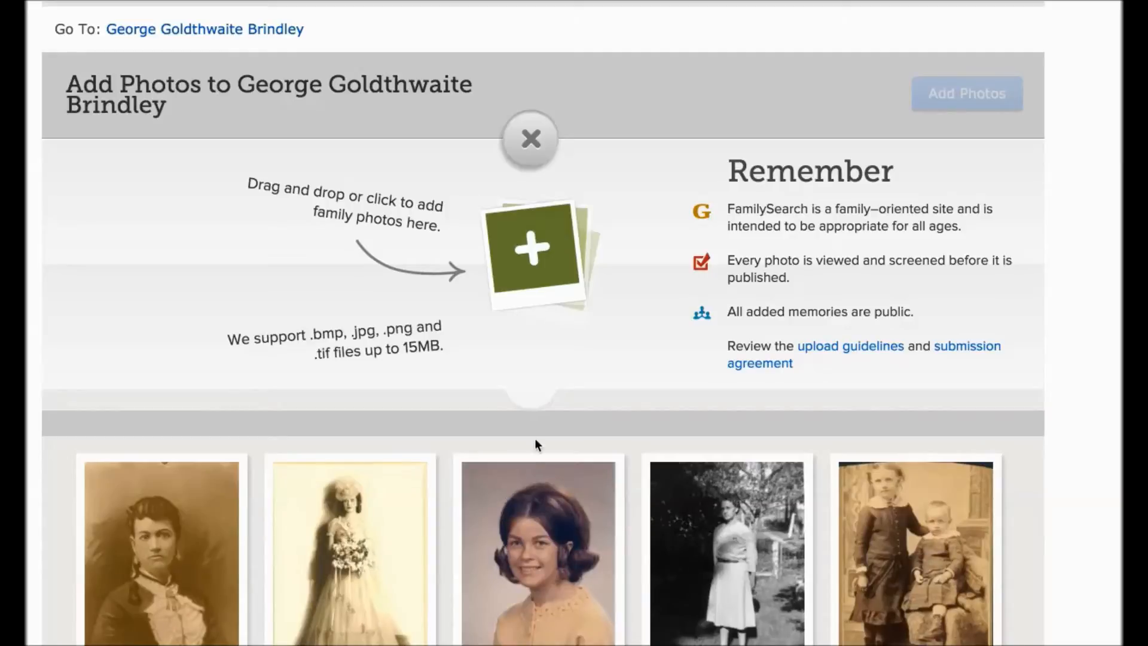
left_click(536, 250)
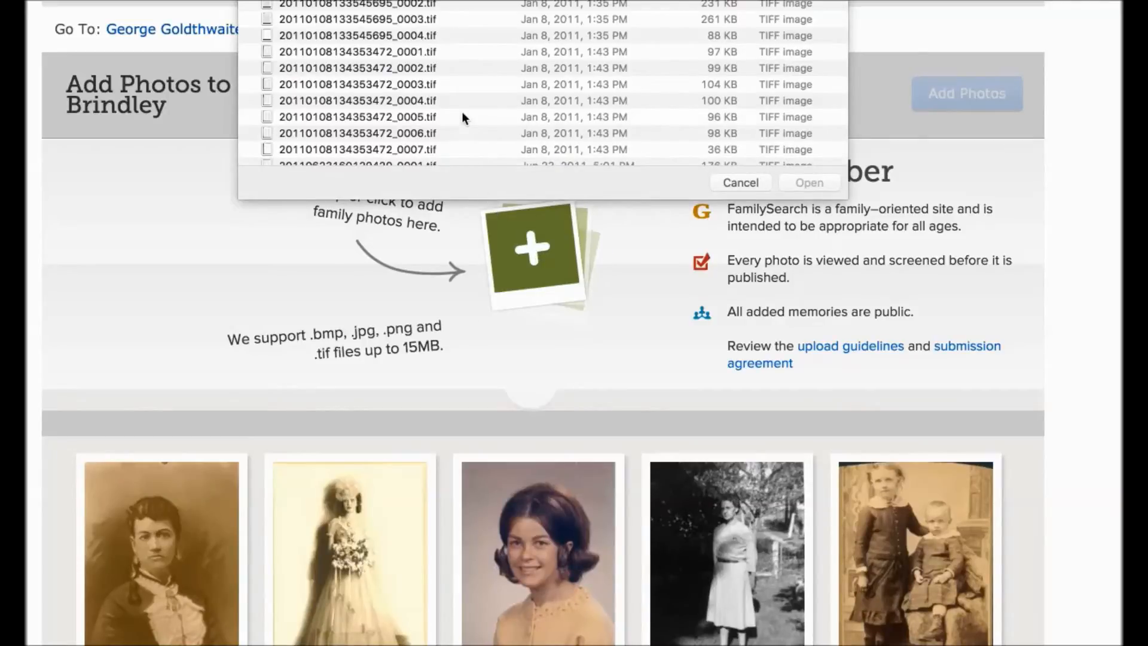
scroll(463, 116, "down", 5)
scroll(462, 111, "down", 10)
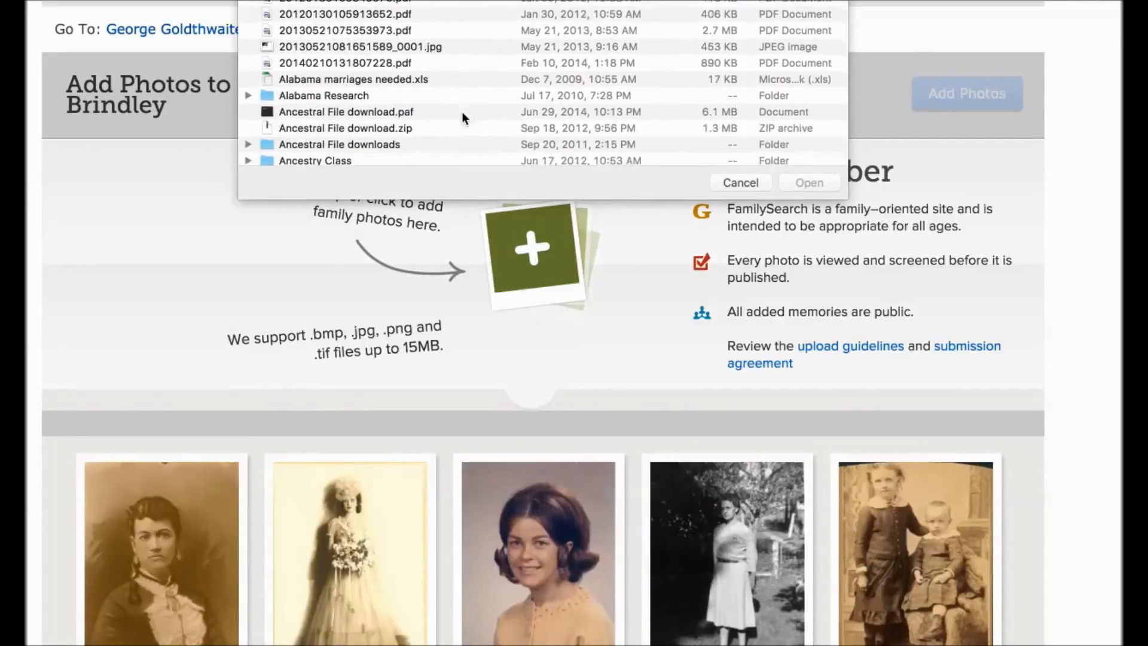
scroll(462, 117, "down", 10)
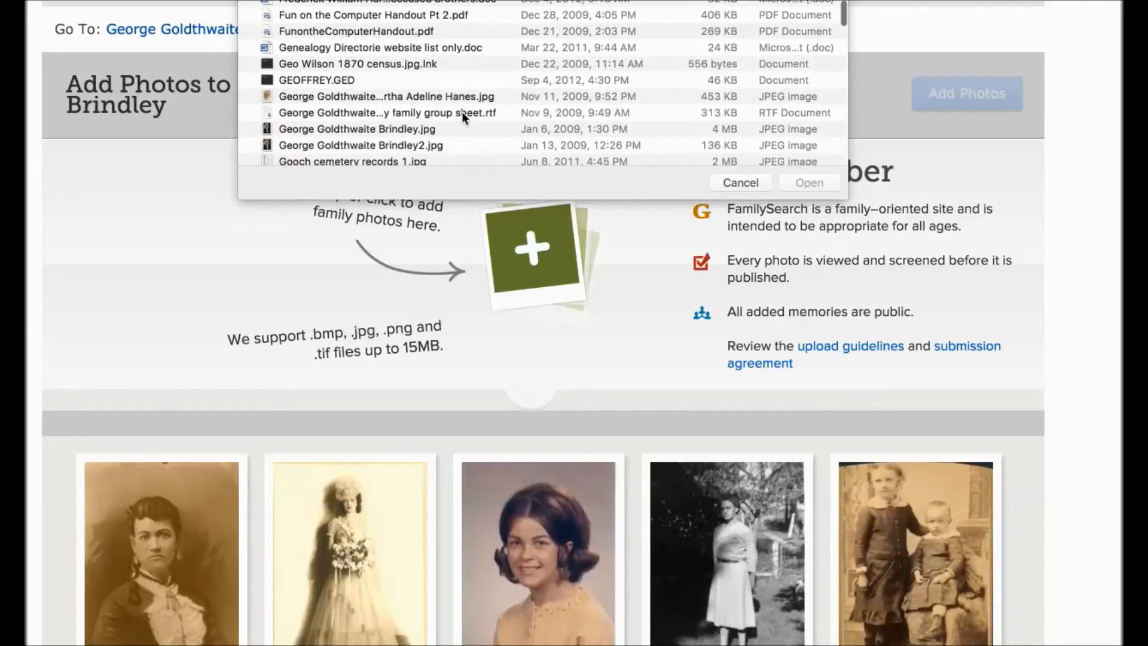
scroll(462, 111, "up", 1)
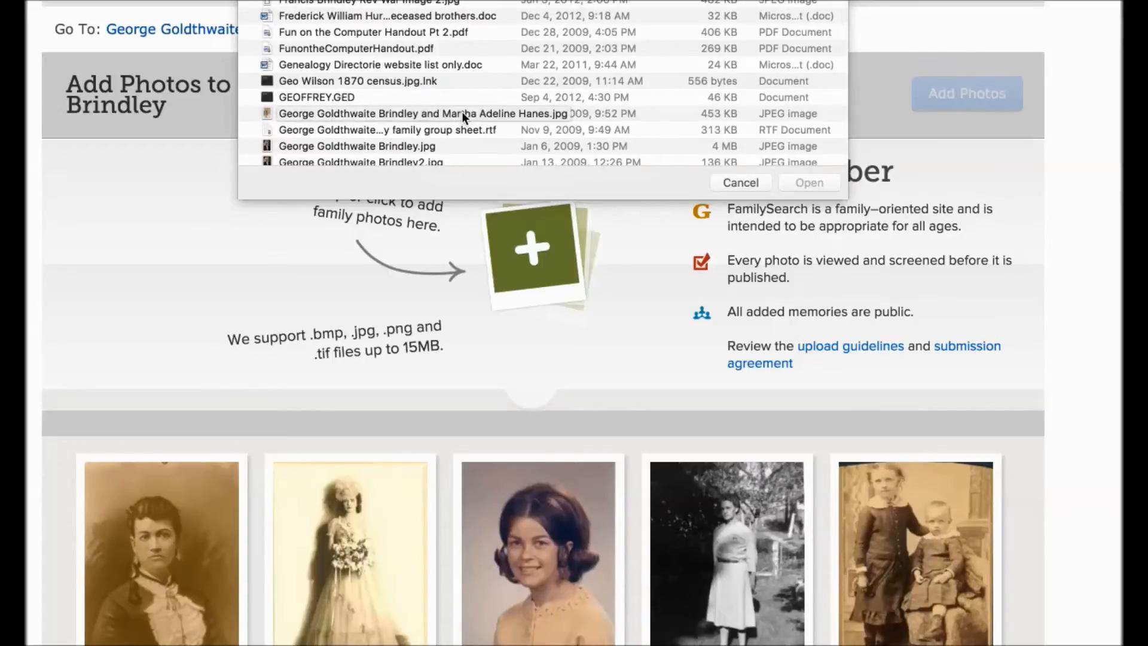
double_click(461, 113)
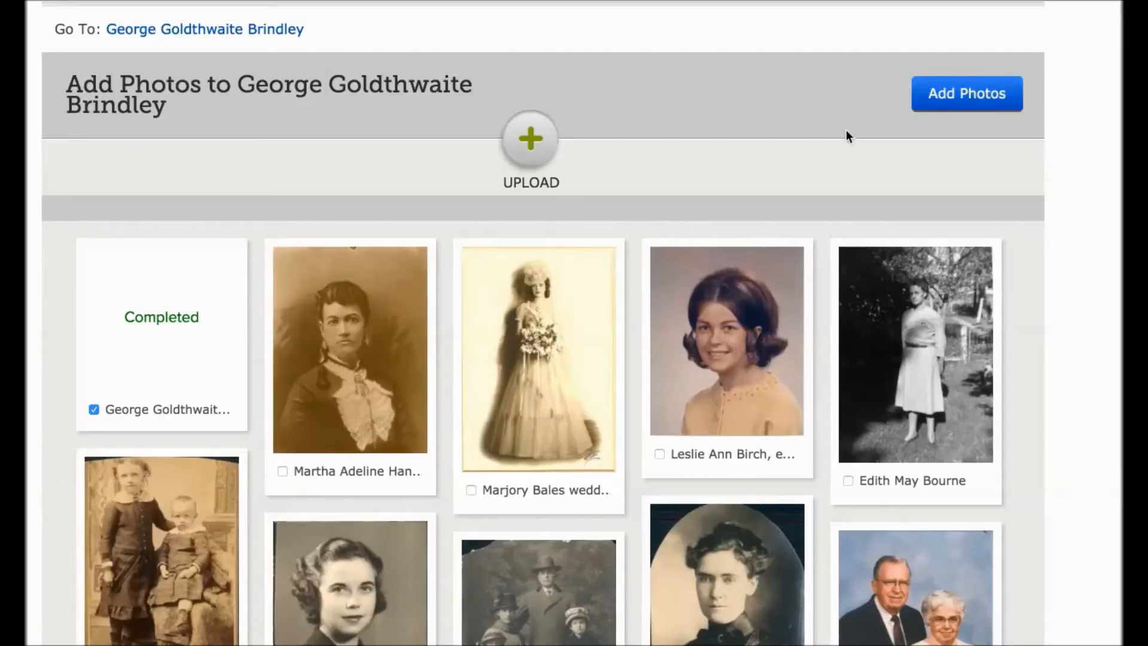
left_click(956, 96)
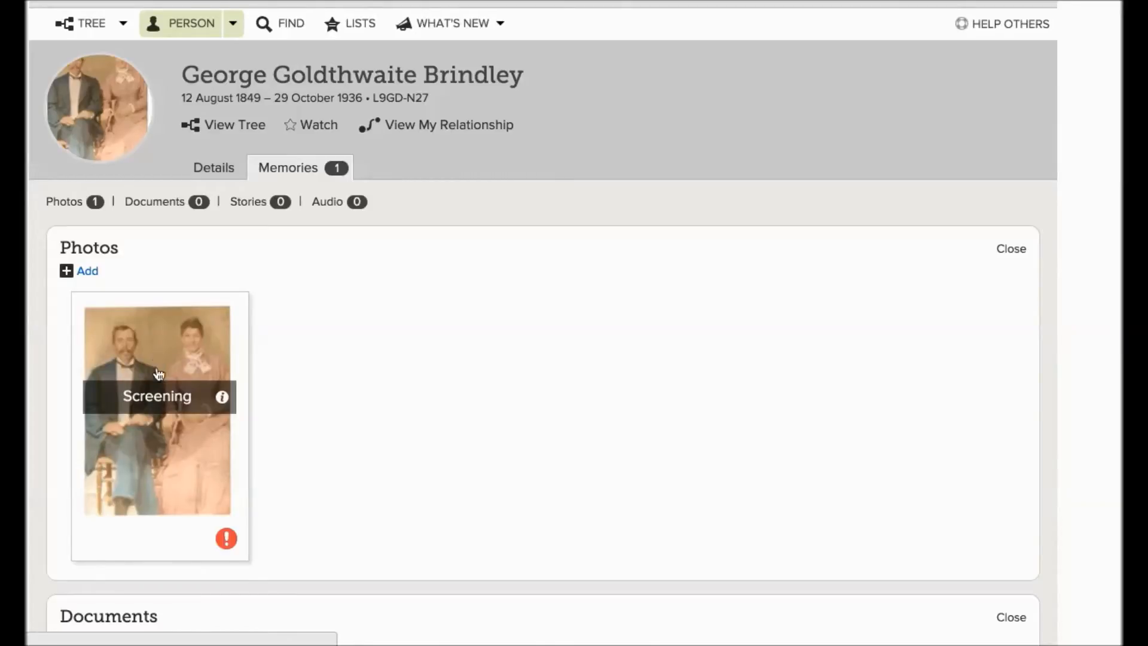
Step: Open the uploaded photo and save a title made of the couple's two names followed by "wedding photo"
left_click(154, 448)
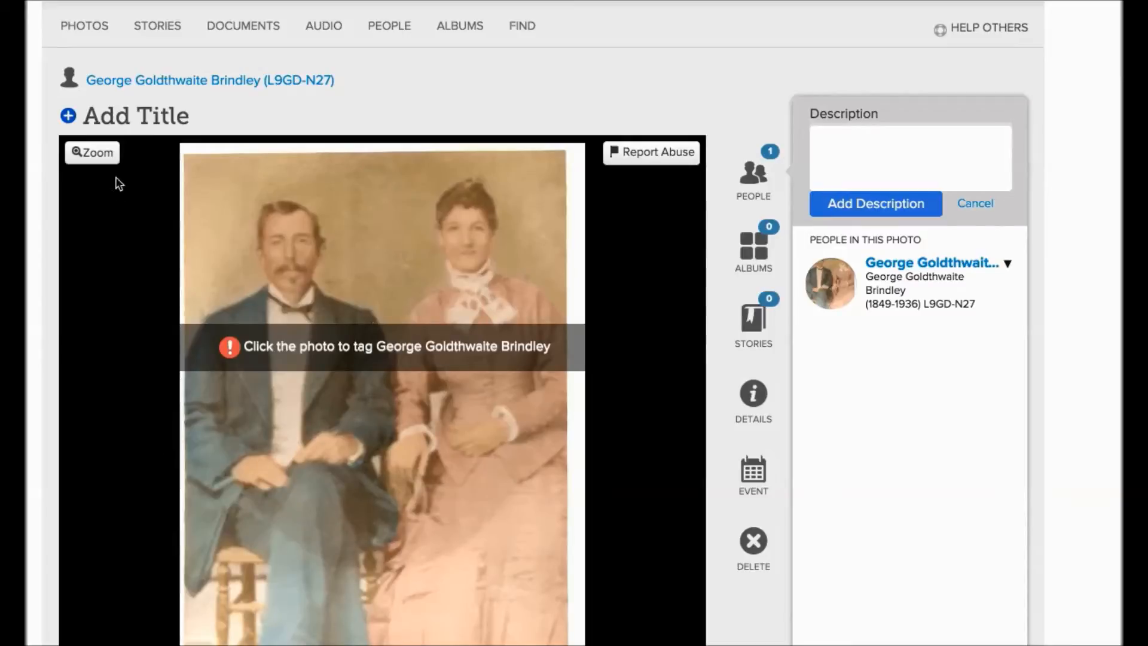
left_click(144, 117)
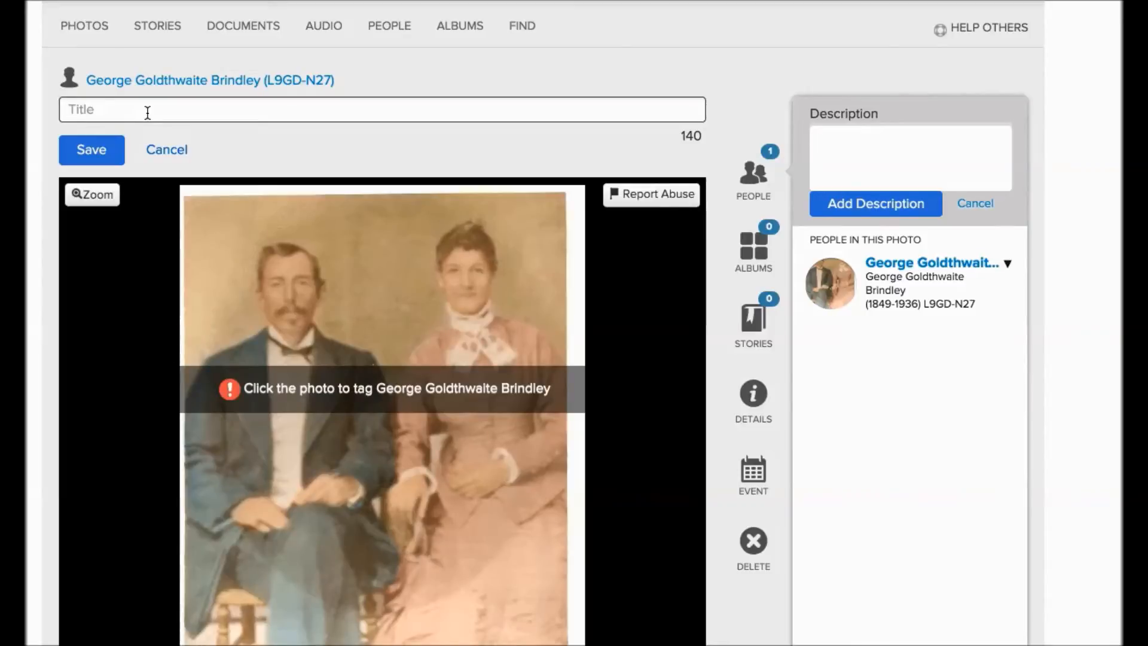
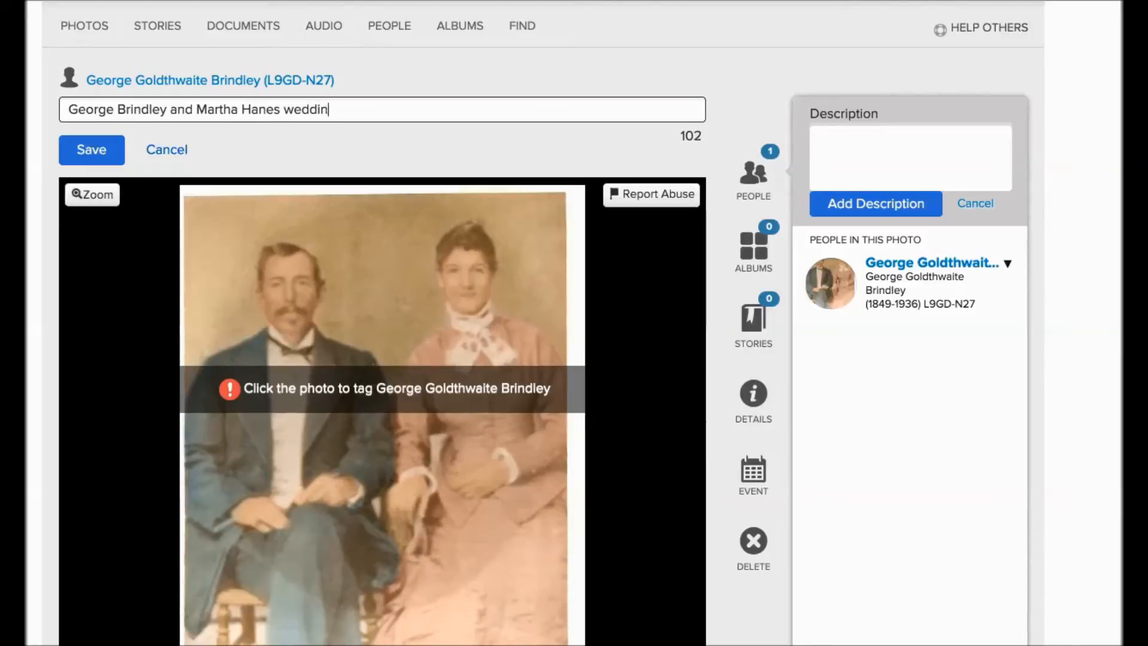
type("g photo")
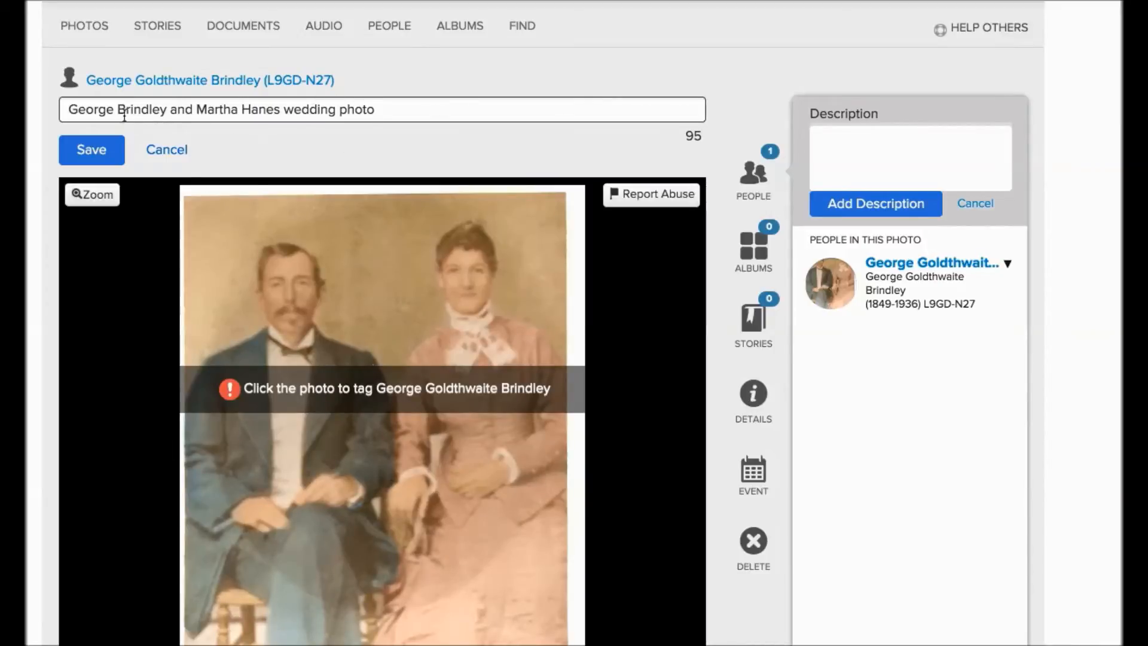
left_click(112, 157)
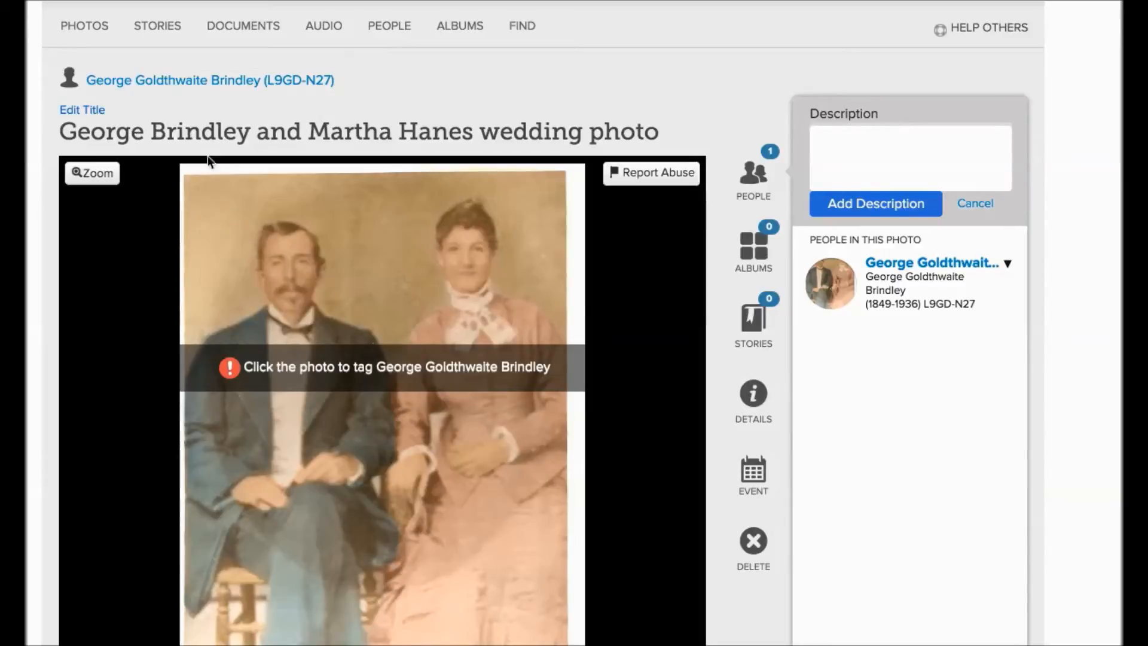
Step: Tag the man in the photo as the suggested ancestor, with the circle enlarged and centred around his head and upper chest
left_click(286, 273)
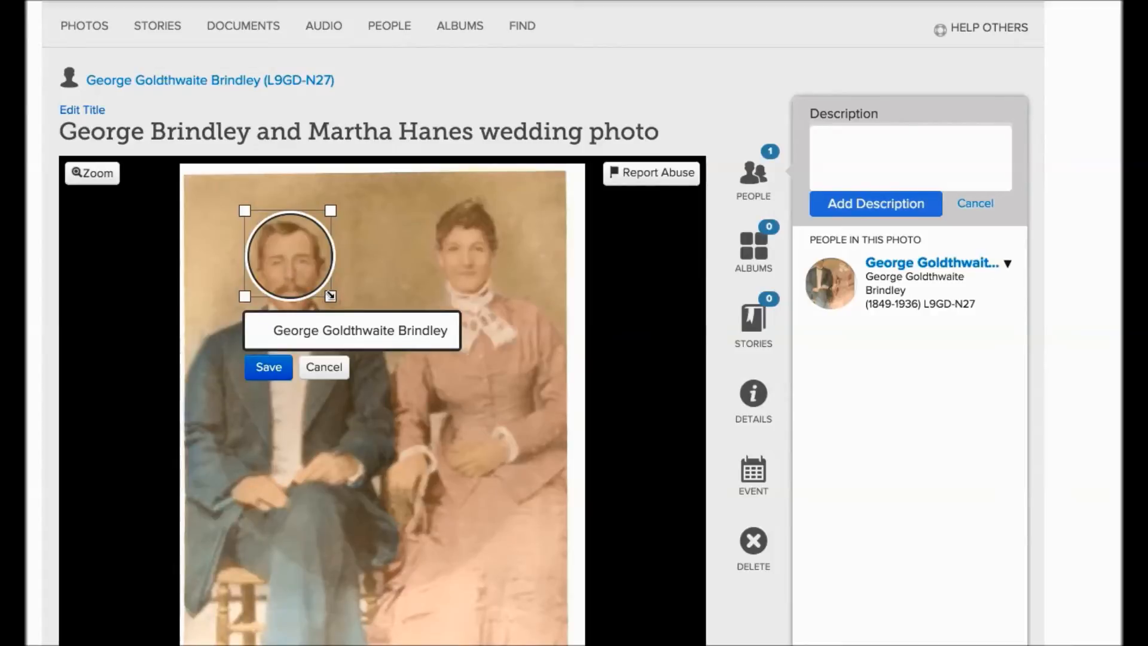
left_click_drag(330, 295, 406, 372)
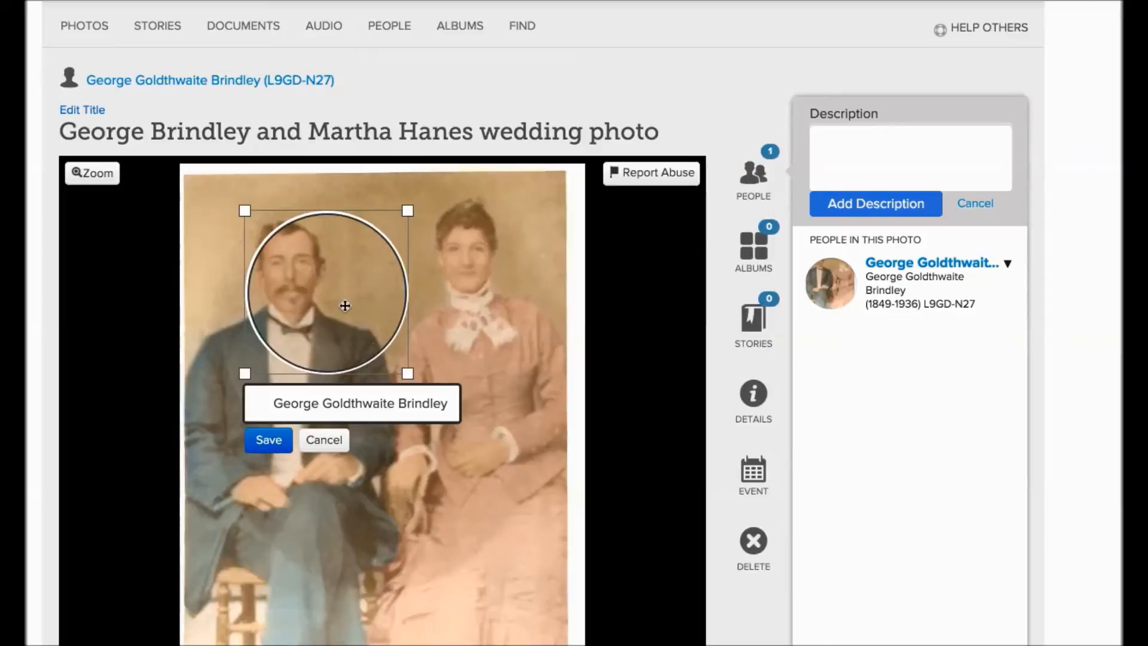
left_click_drag(328, 282, 297, 273)
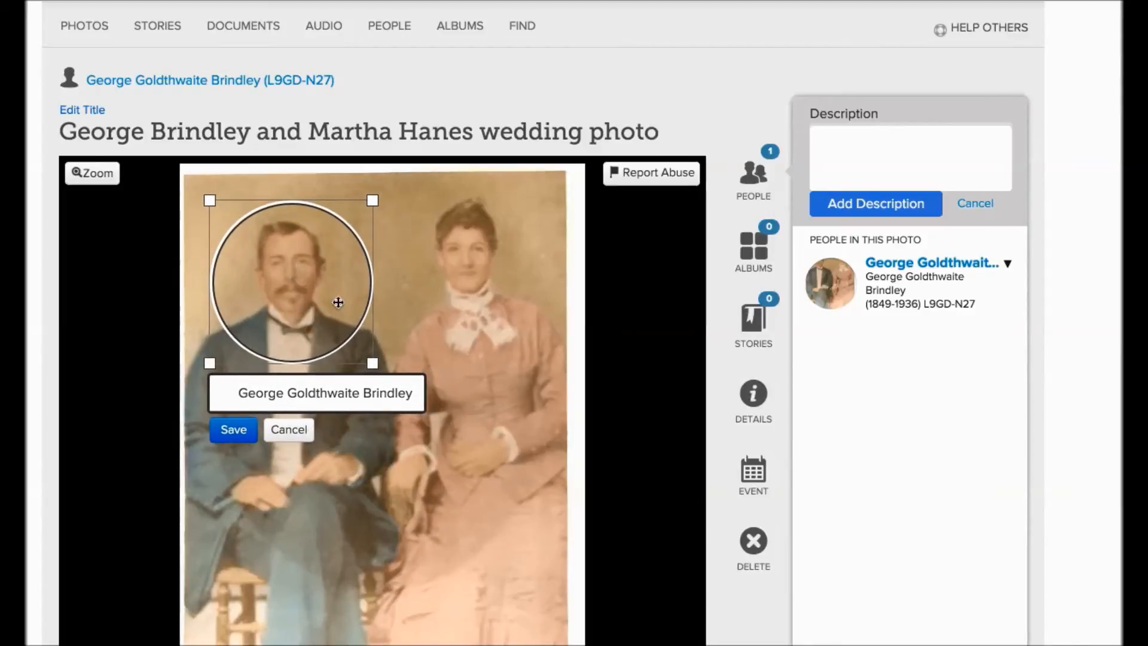
left_click_drag(373, 363, 359, 351)
left_click_drag(297, 281, 303, 287)
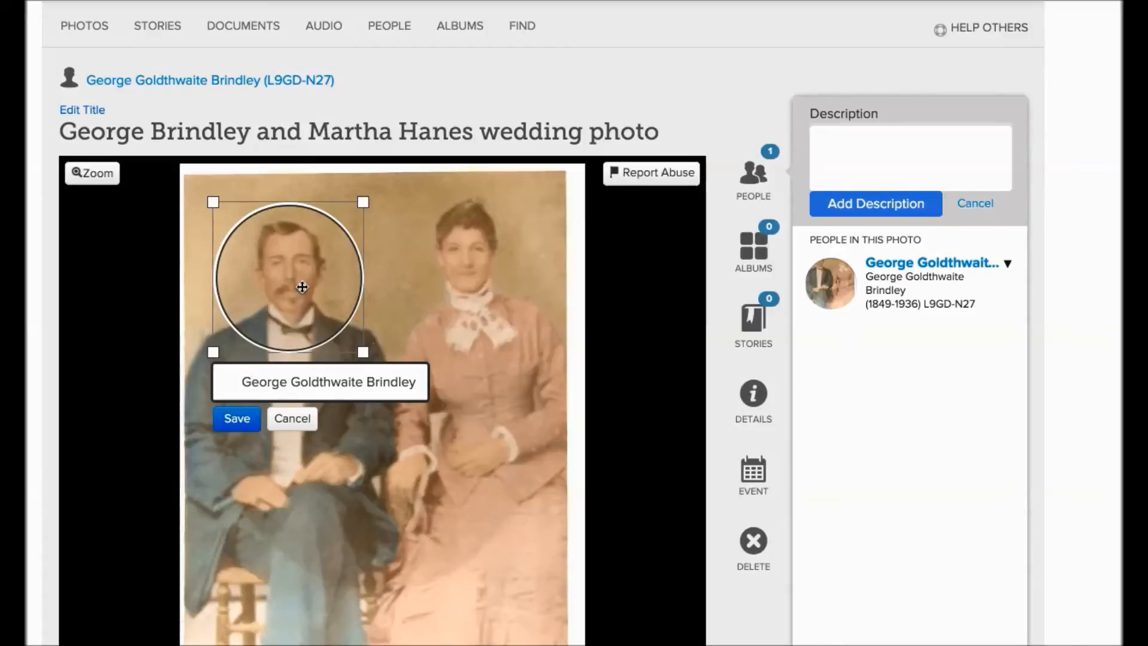
left_click(238, 419)
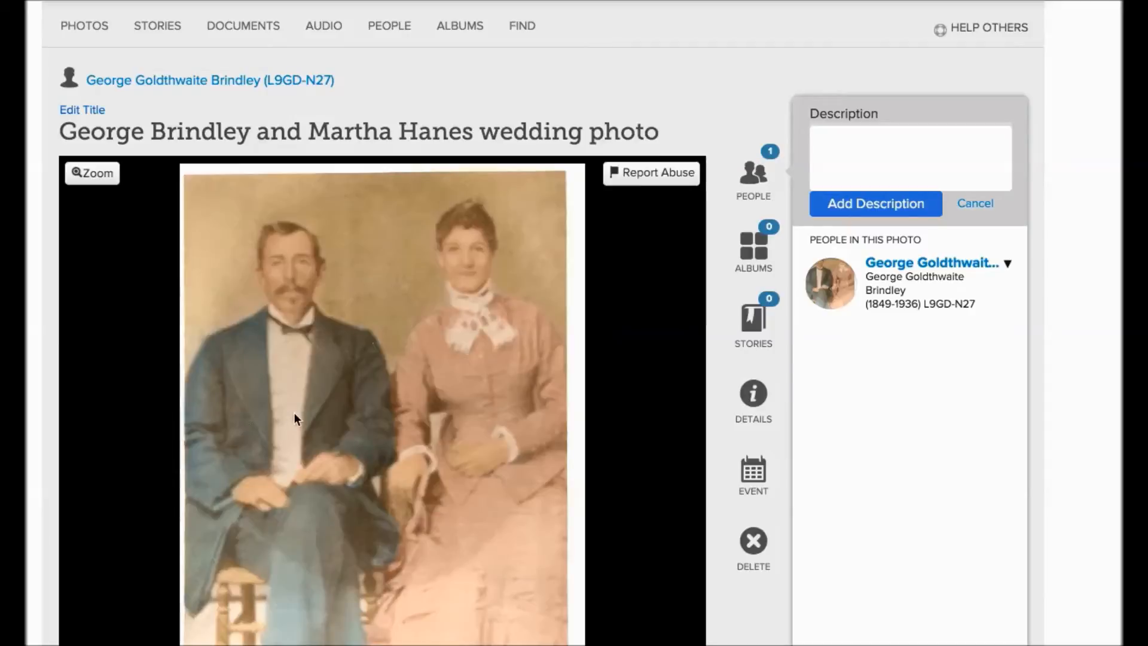
Step: Tag the woman in the photo with an enlarged circle around her head, linking it to the wife's existing record
left_click(469, 267)
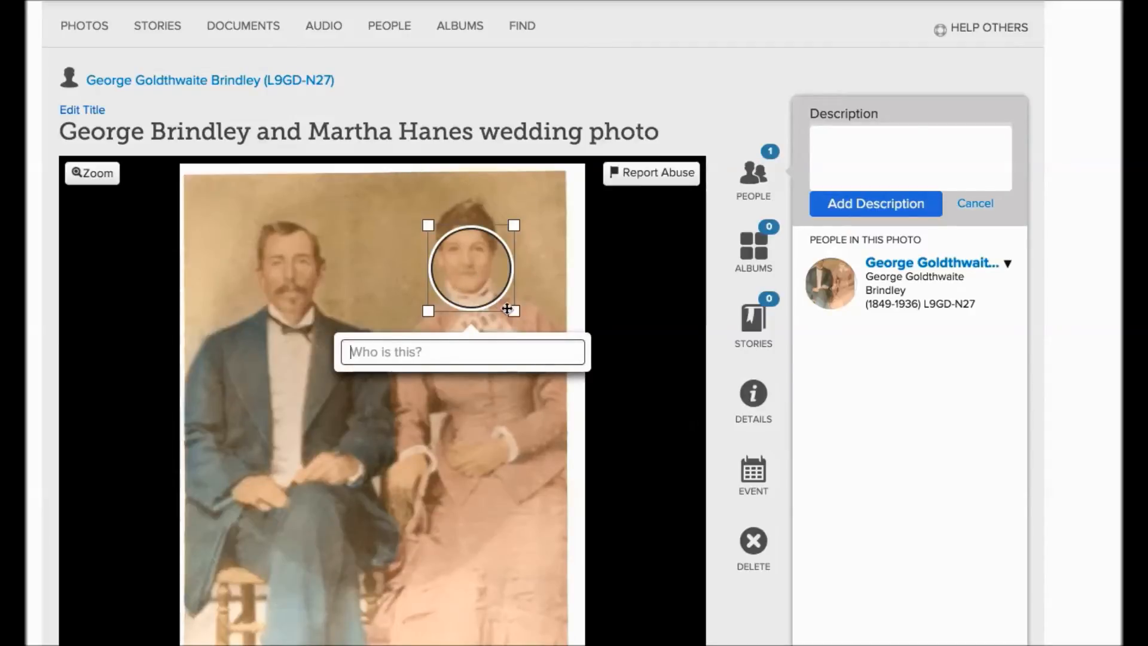
left_click_drag(513, 310, 571, 369)
left_click_drag(499, 291, 465, 254)
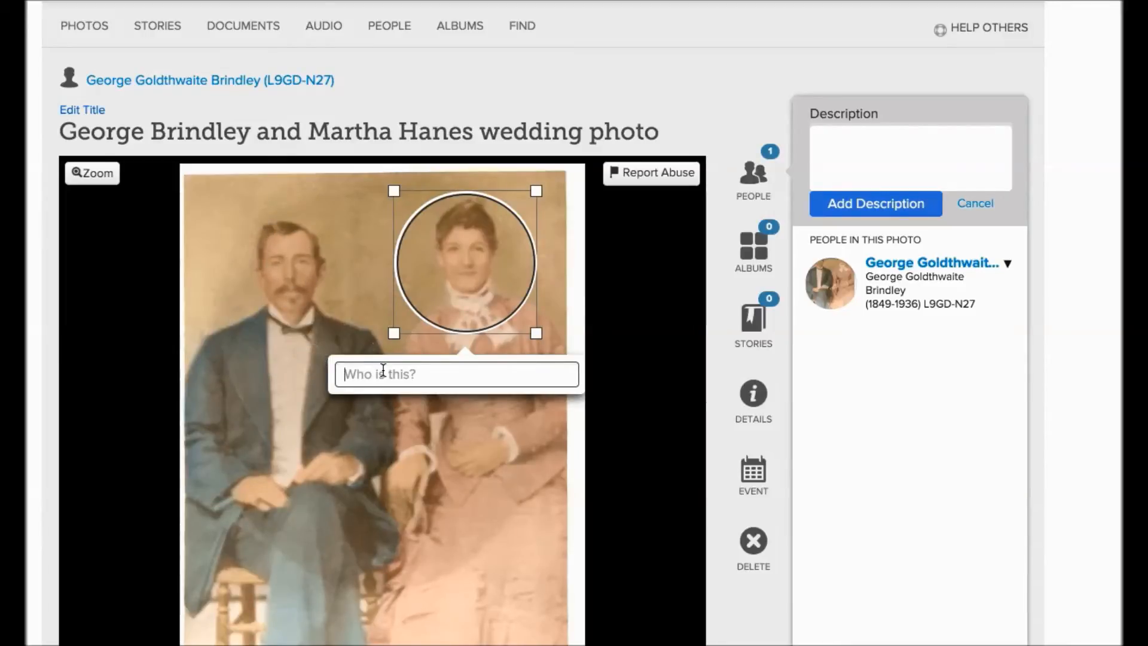
type("Ma")
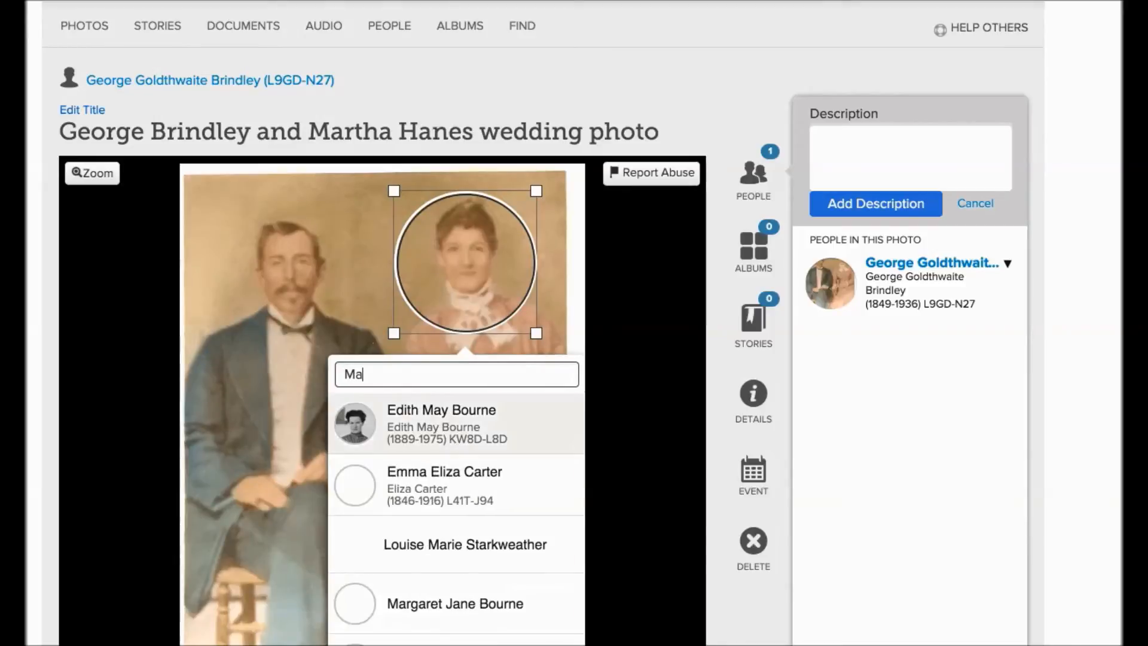
type("rtha")
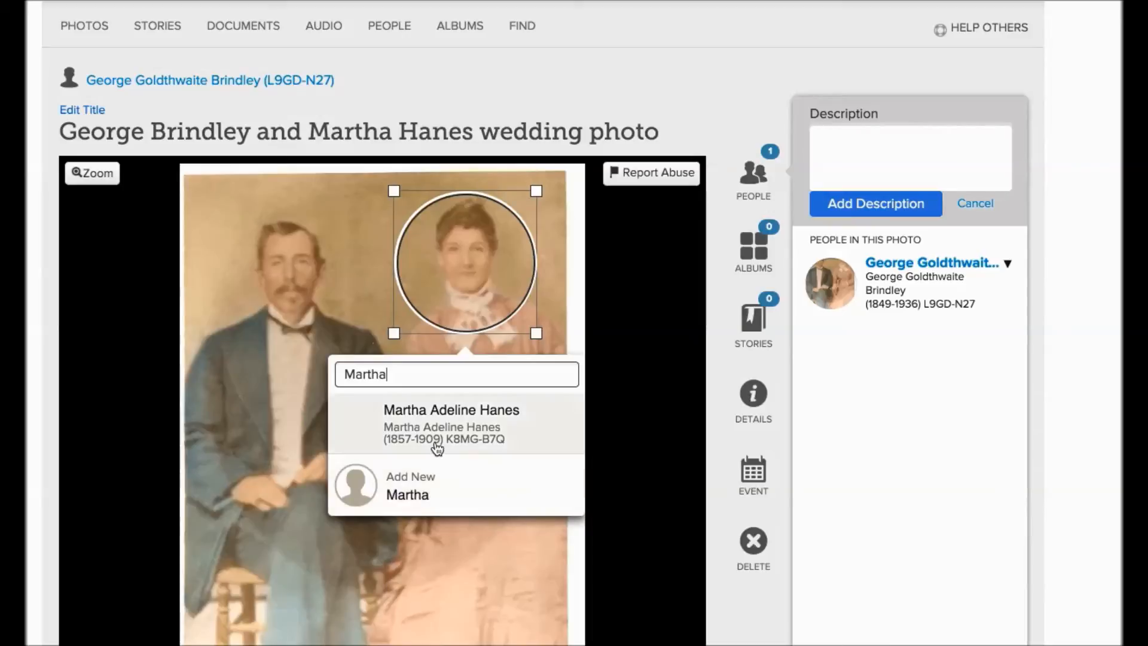
left_click(450, 413)
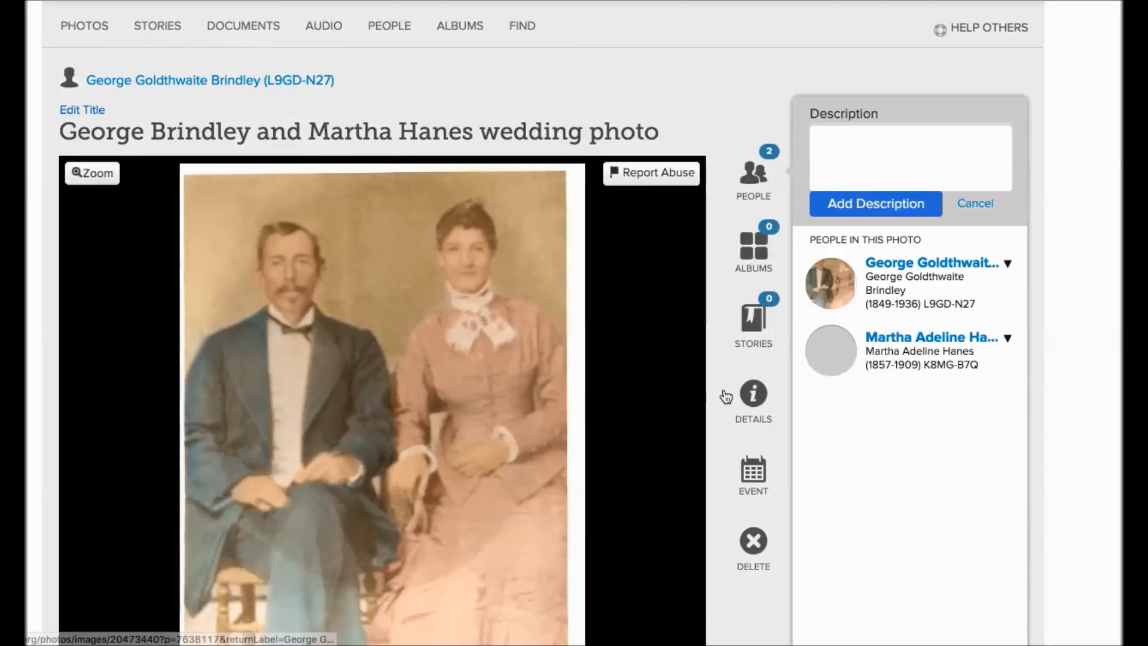
Step: Show the man's tag and its options in the list of people in the photo
mouse_move(893, 308)
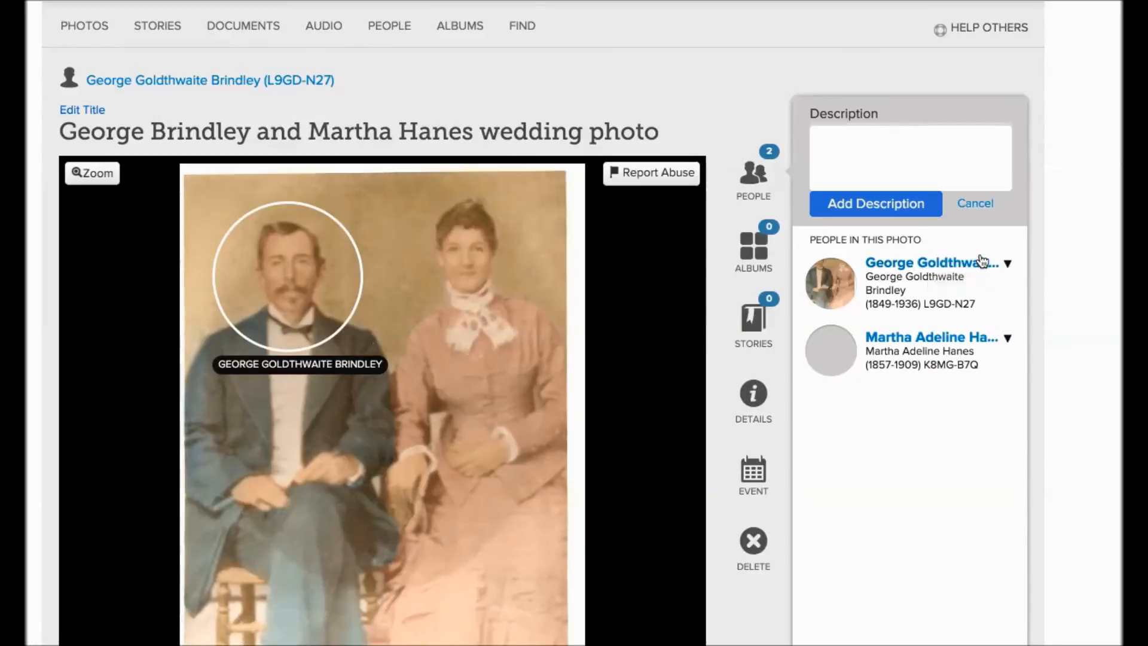
left_click(943, 265)
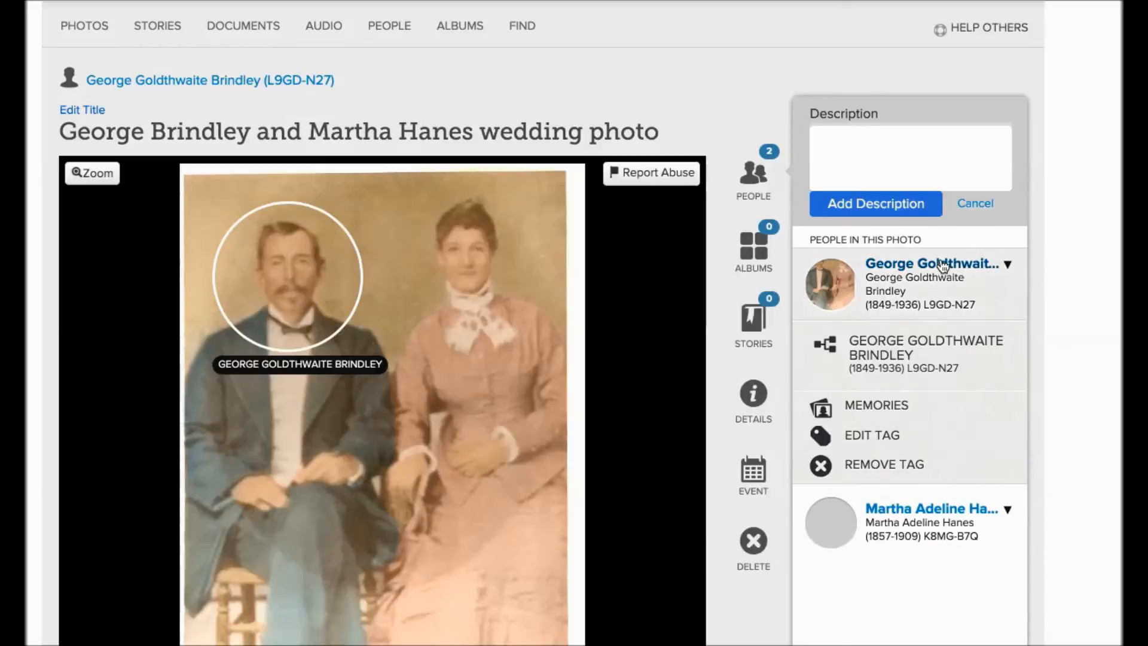